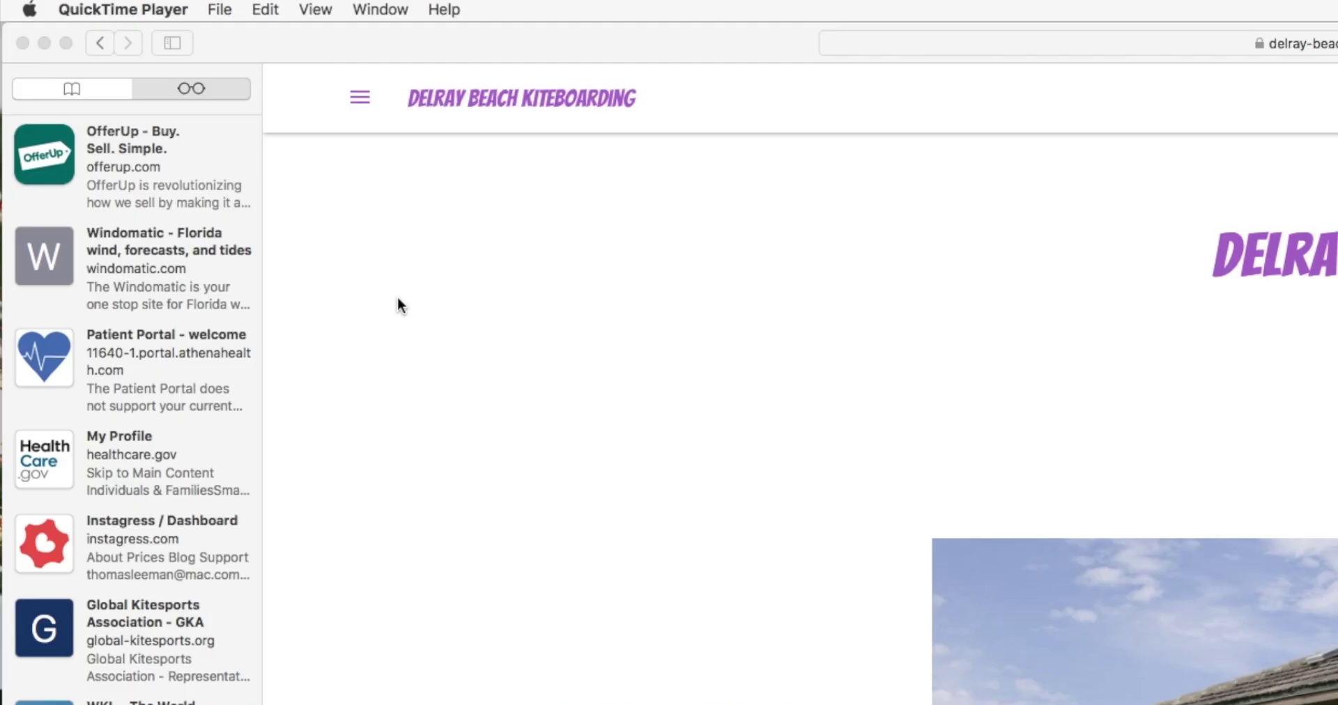
Hide Safari's sidebar so the Delray Beach Kiteboarding page fills the window
left_click(173, 41)
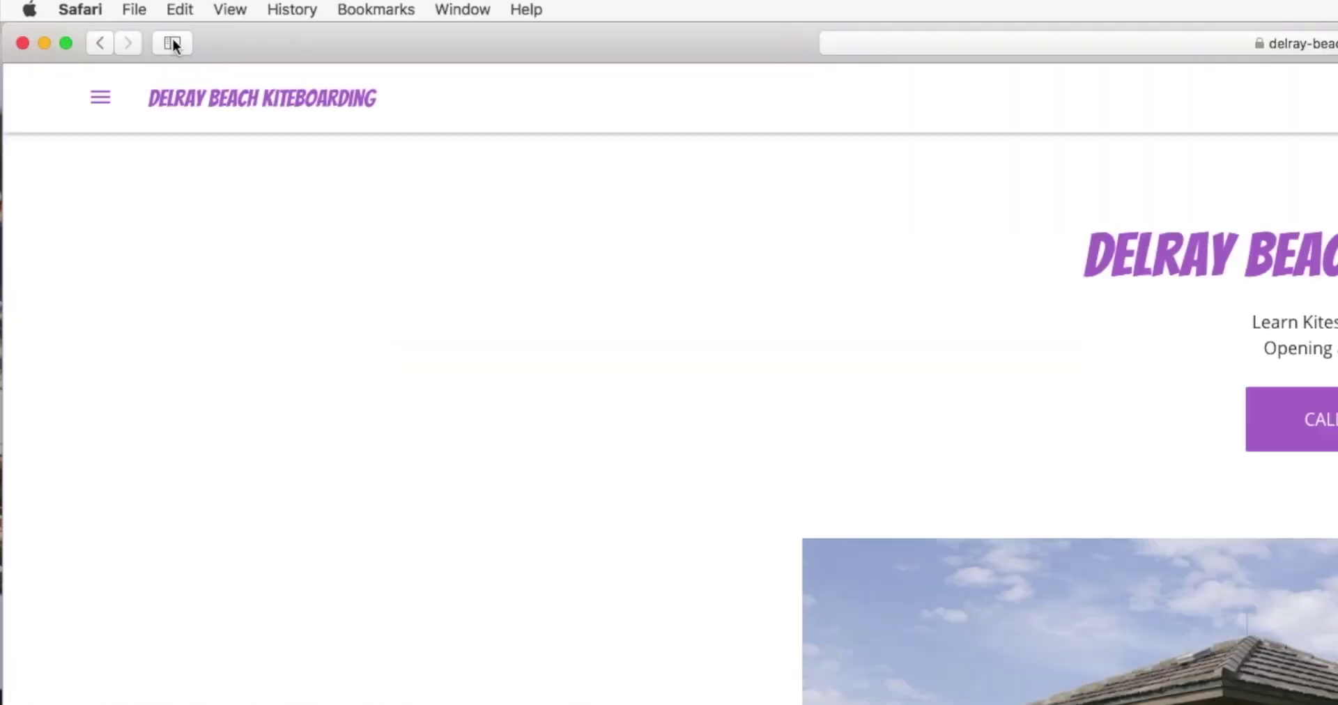
Reopen the sidebar on the Reading List tab beside the kiteboarding page
left_click(84, 21)
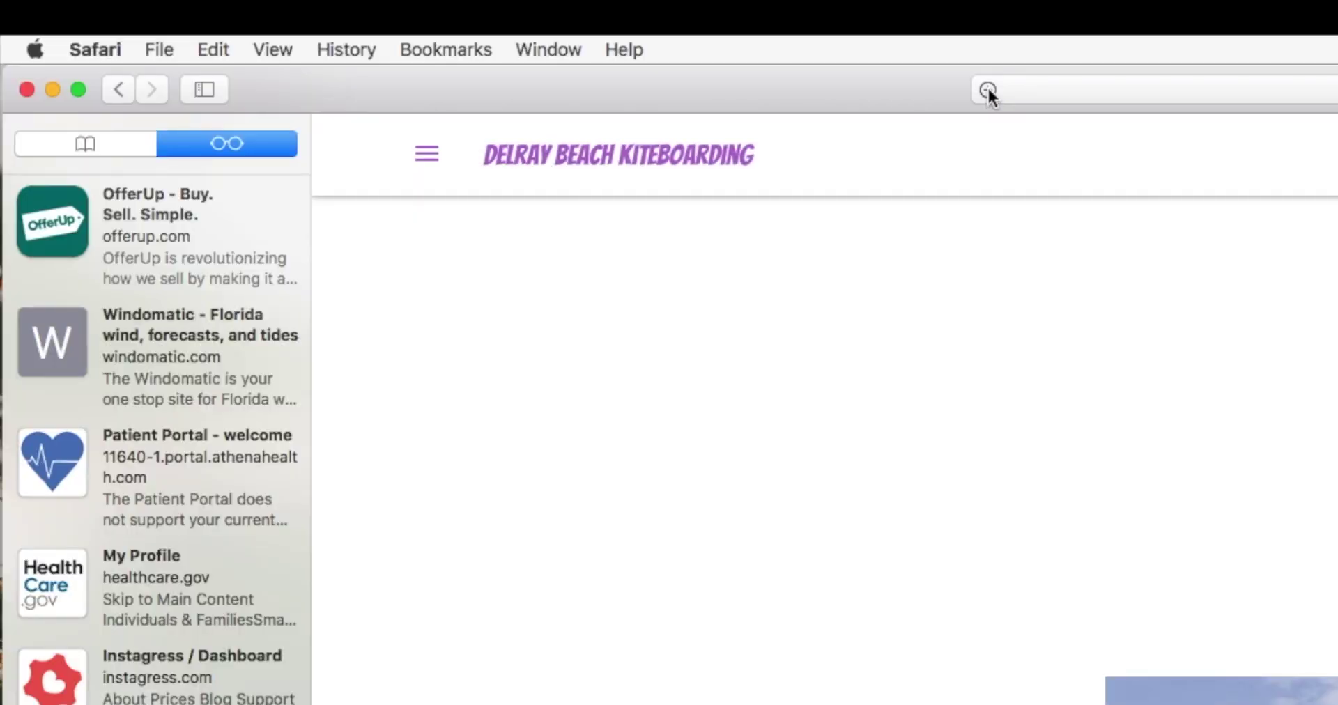
Add the Delray Beach Kiteboarding page to the Reading List
left_click(989, 89)
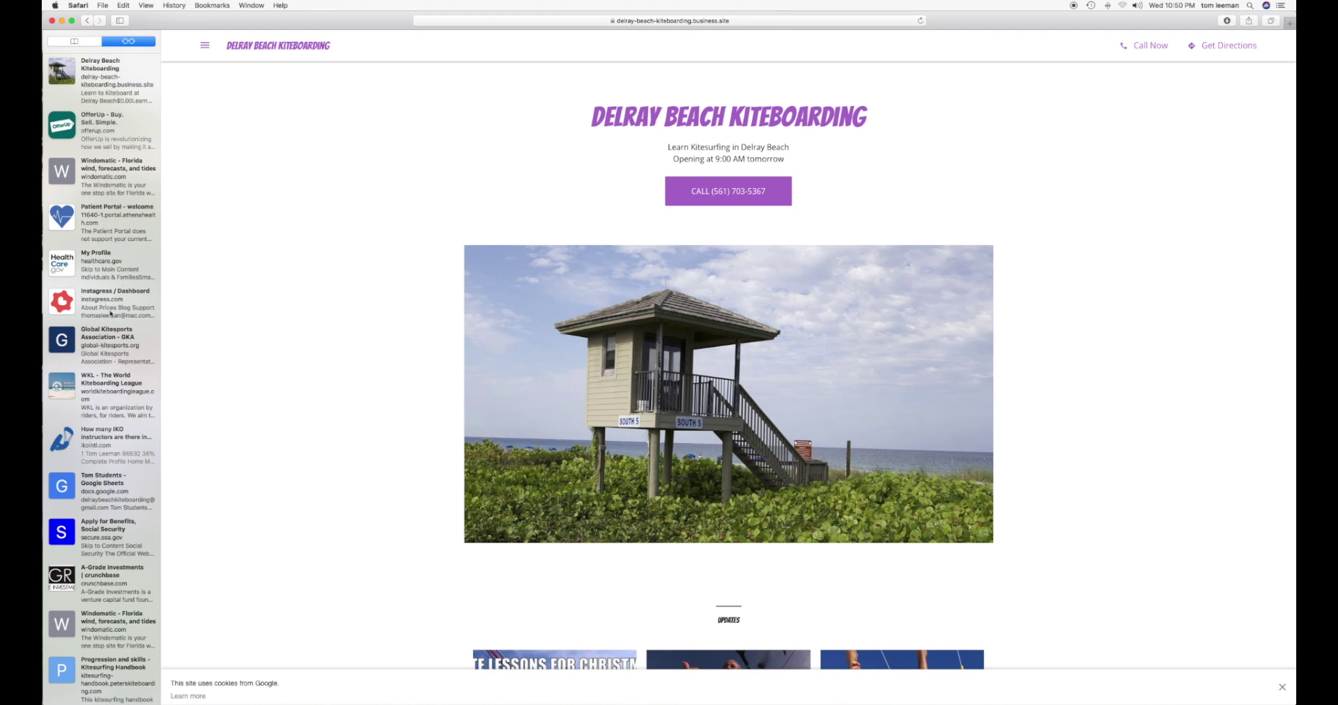
left_click(109, 337)
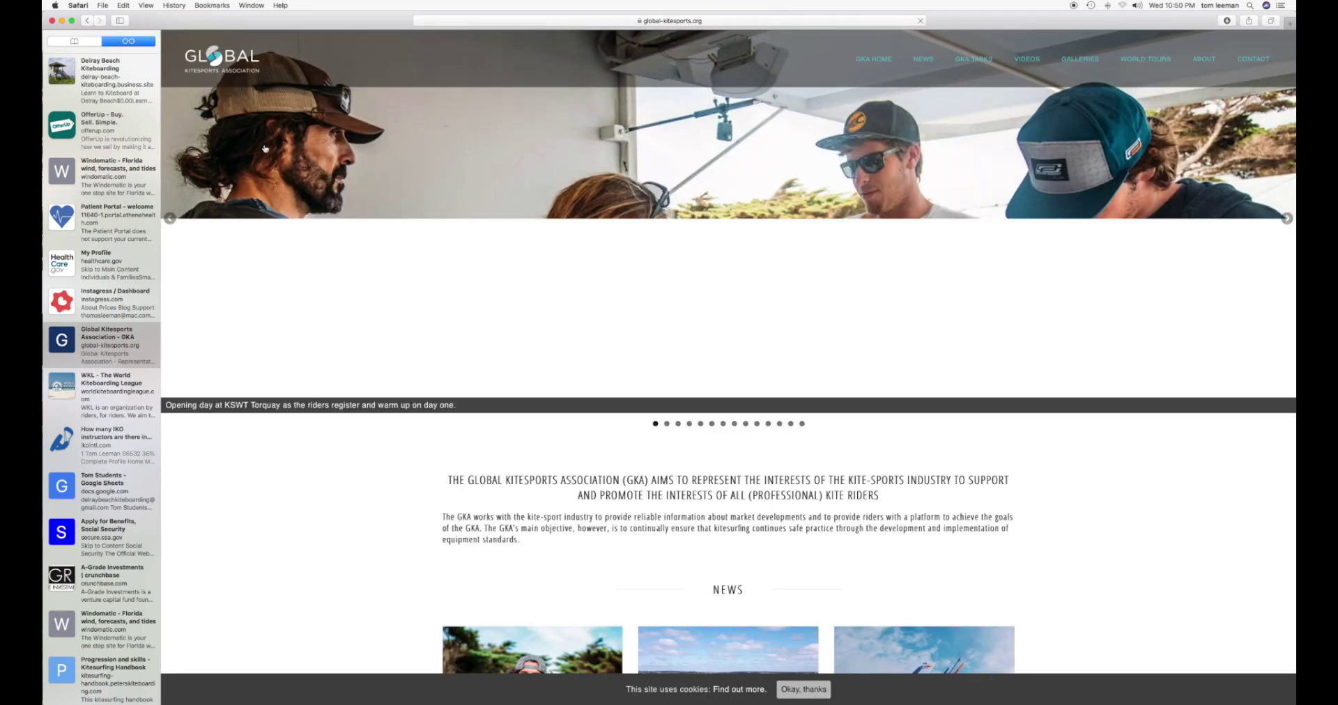
left_click(99, 77)
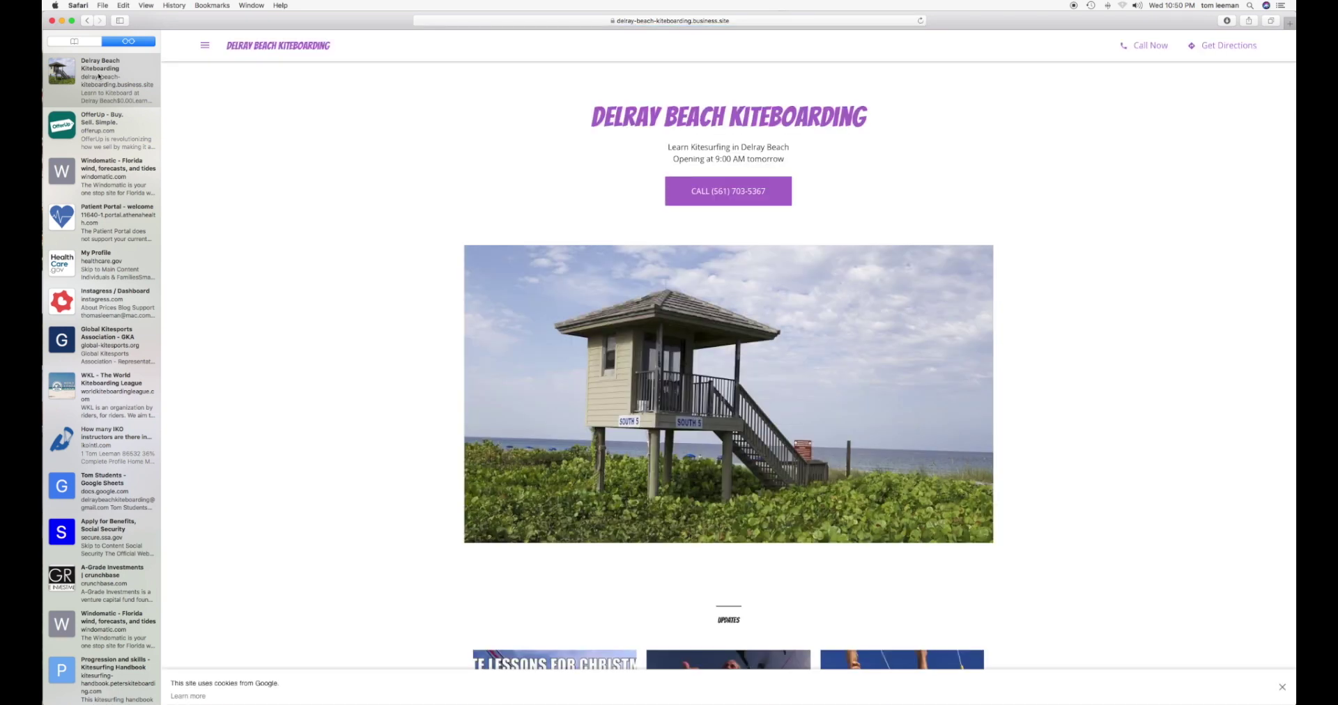
scroll(99, 77, "down", 1)
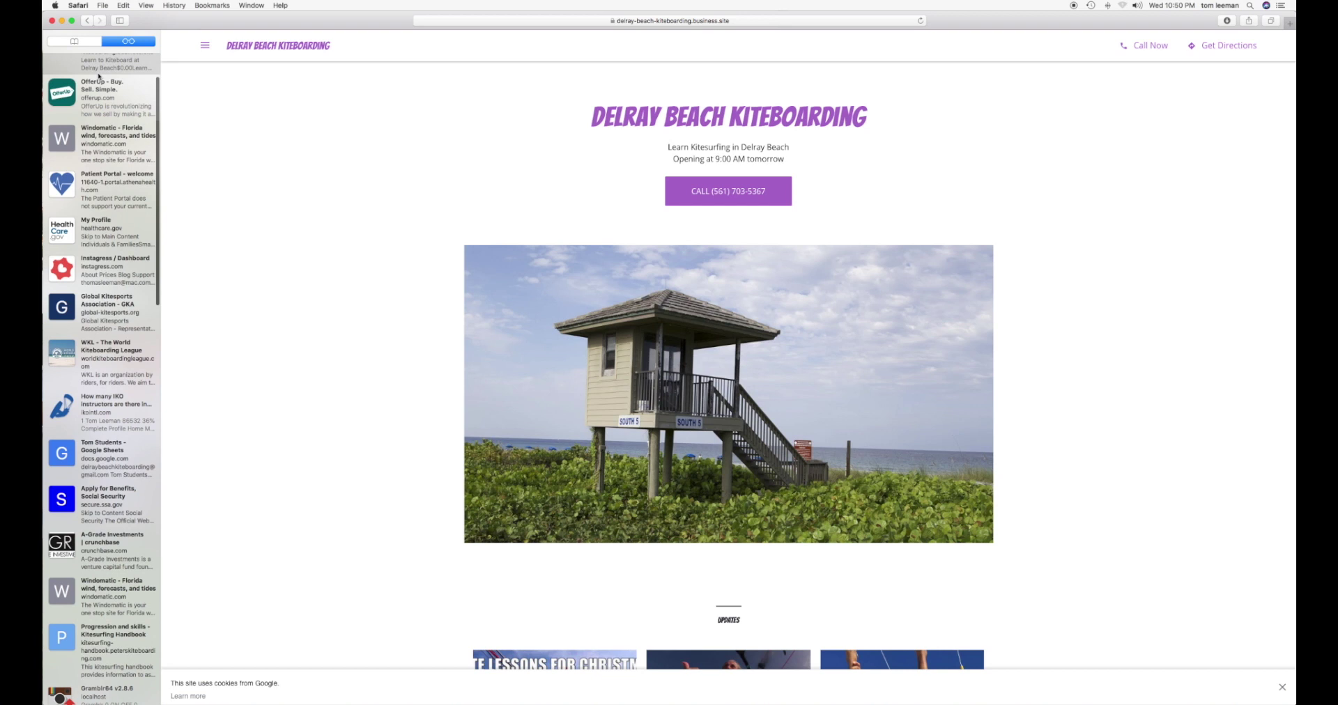
scroll(99, 76, "down", 1)
scroll(99, 76, "down", 5)
scroll(99, 77, "down", 1)
scroll(99, 77, "down", 1)
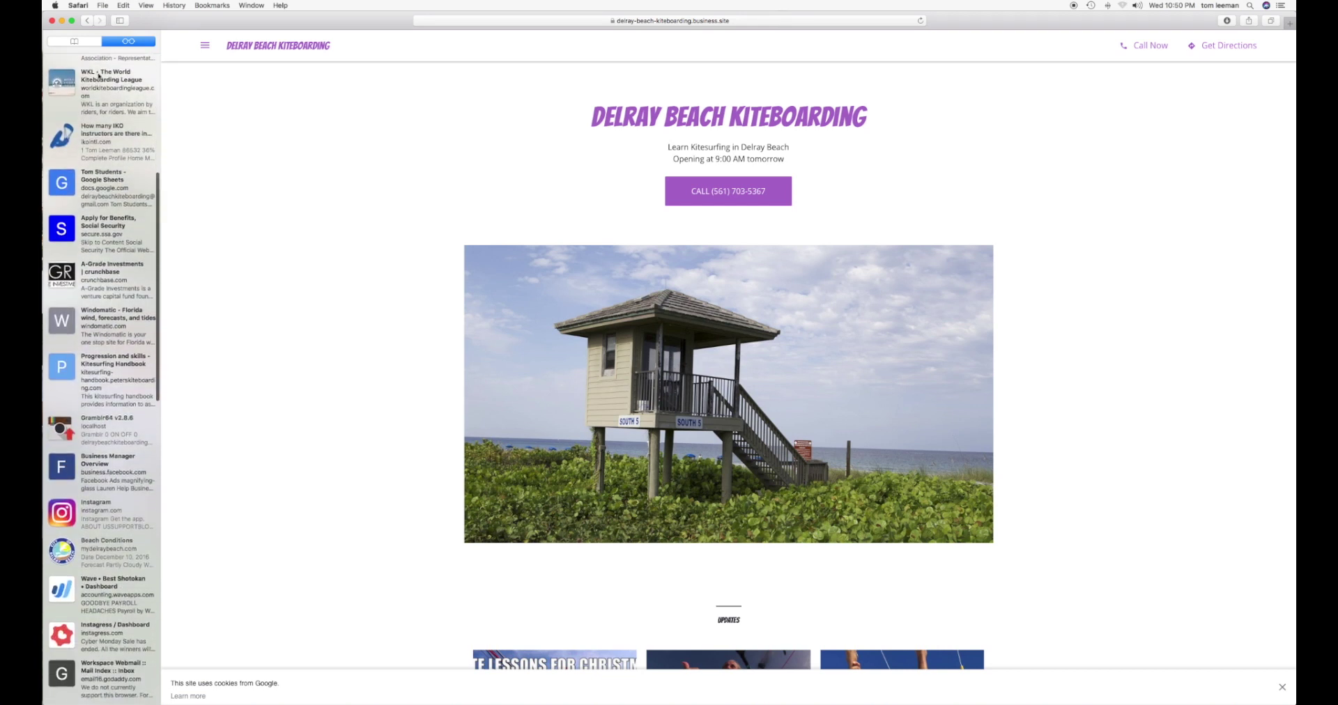
scroll(99, 77, "down", 1)
scroll(99, 77, "down", 2)
scroll(99, 76, "down", 1)
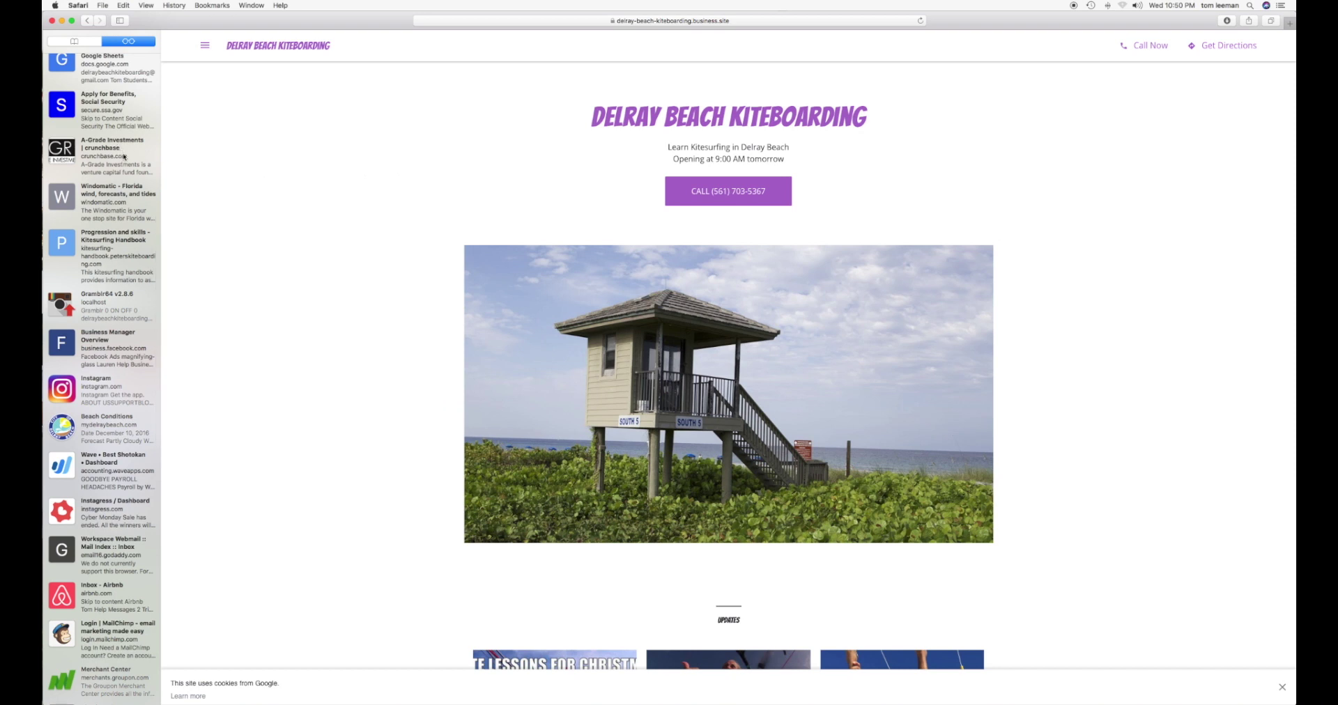
Open the saved A-Grade Investments Crunchbase page and swipe its Reading List entry away
left_click(113, 155)
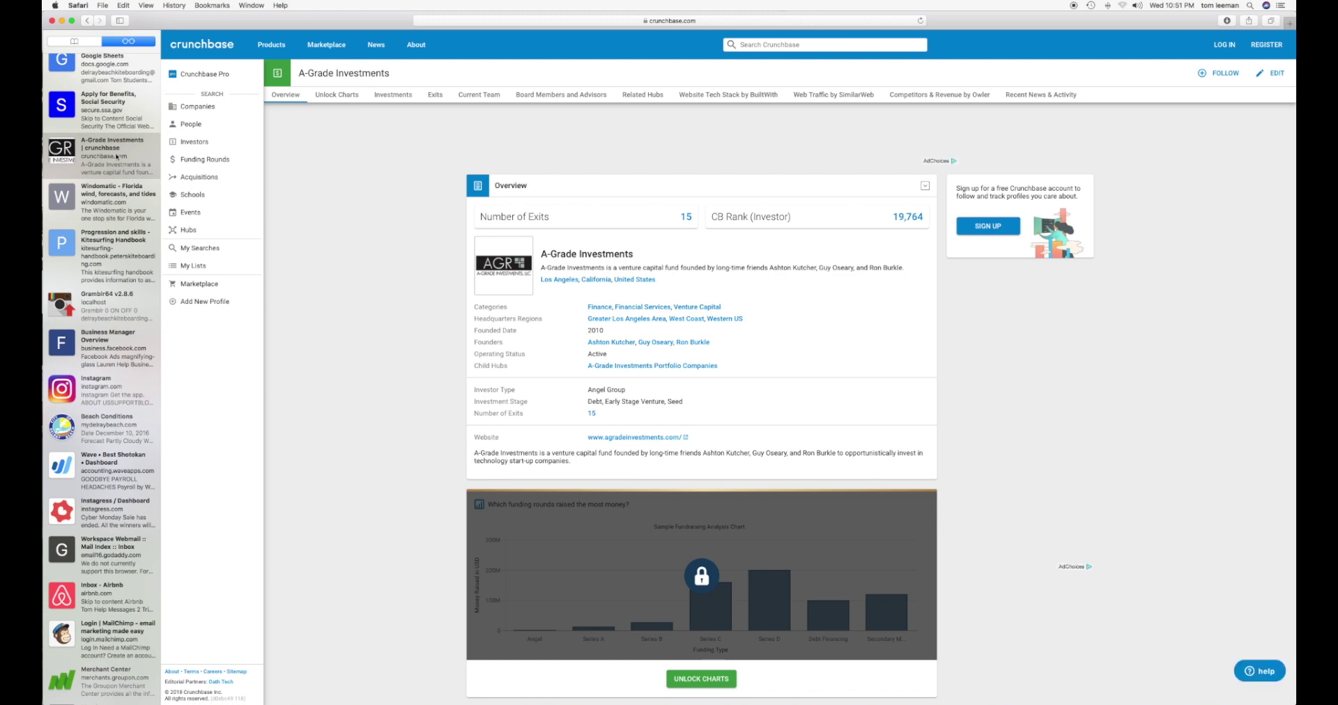
scroll(122, 156, "up", 3)
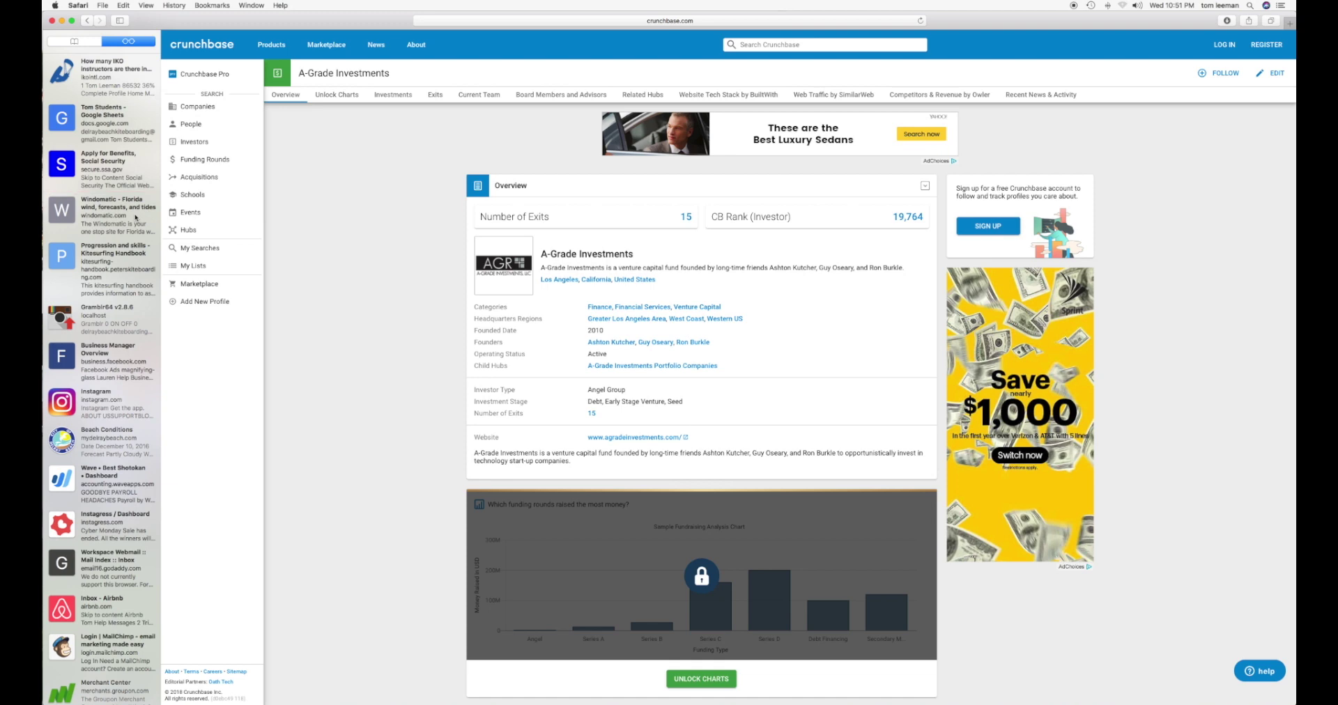
scroll(136, 217, "up", 10)
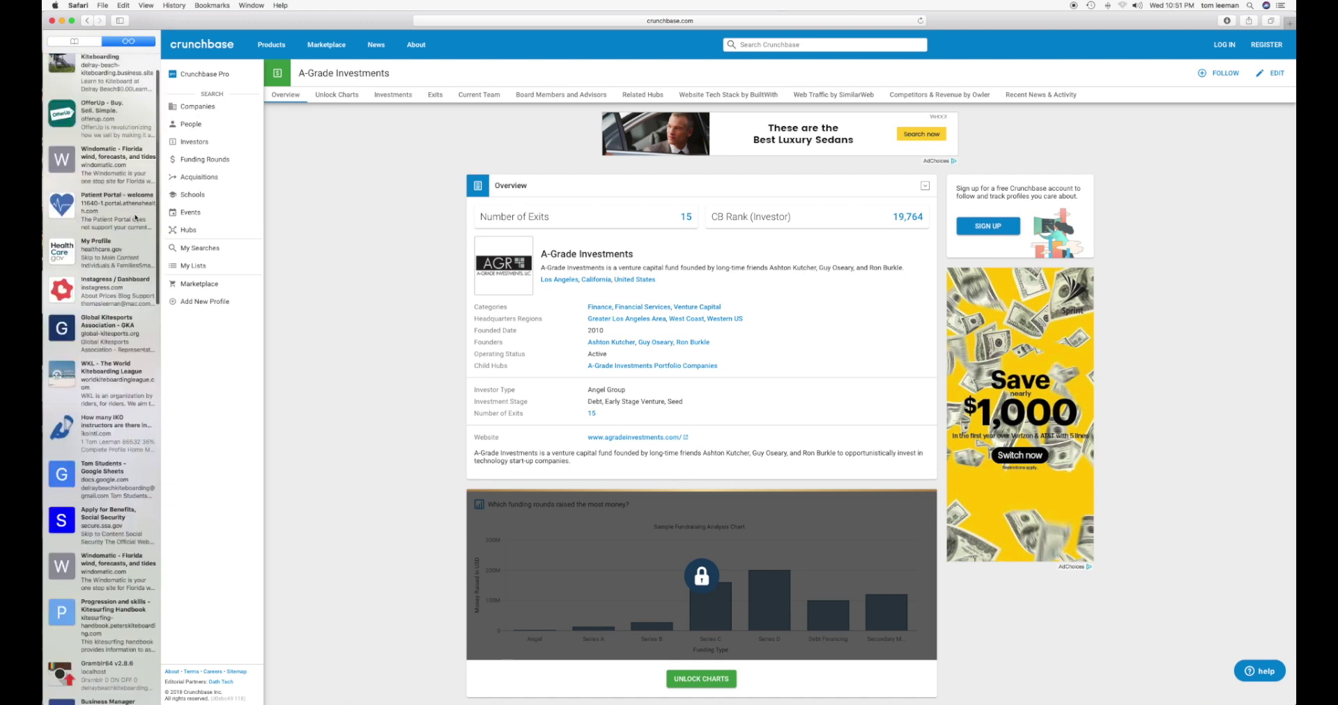
left_click(419, 20)
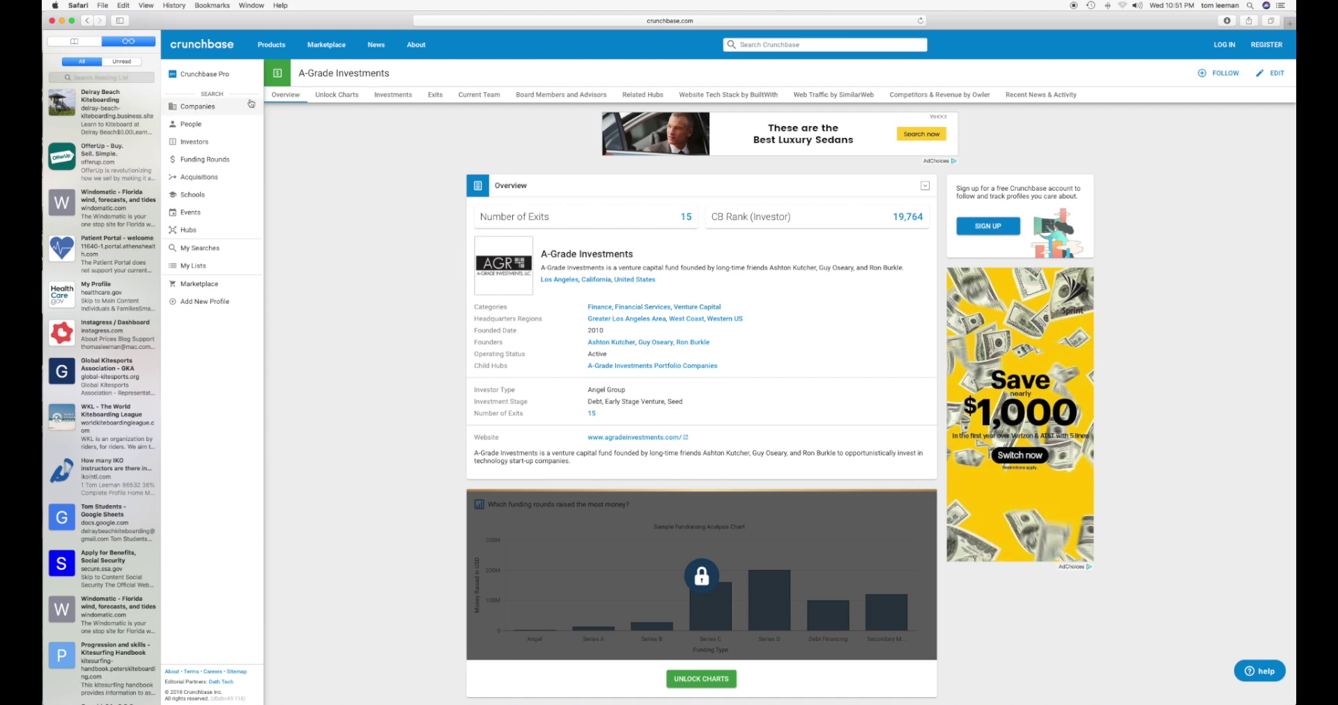
Load the Delray Beach Kiteboarding entry from the top of the Reading List
left_click(105, 109)
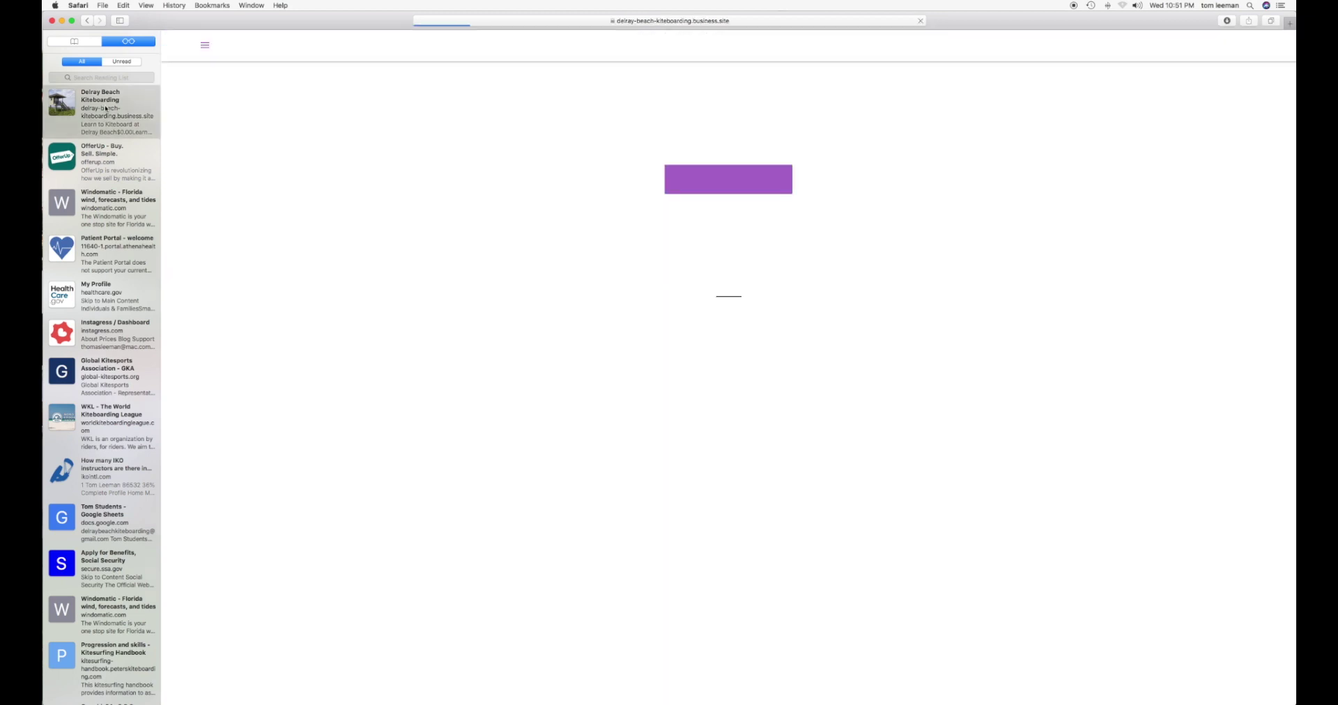